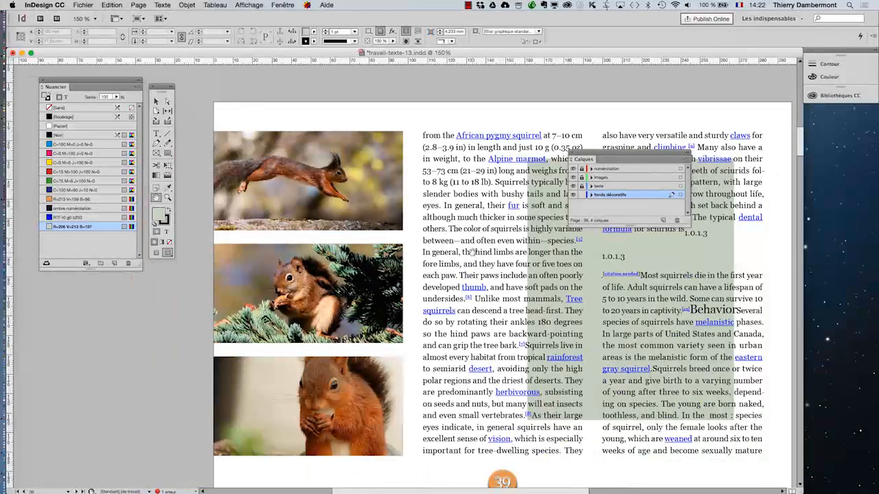
Move the layer list off the text columns and center page 39 for an unobstructed view.
scroll(472, 252, "down", 1)
left_click_drag(451, 251, 407, 236)
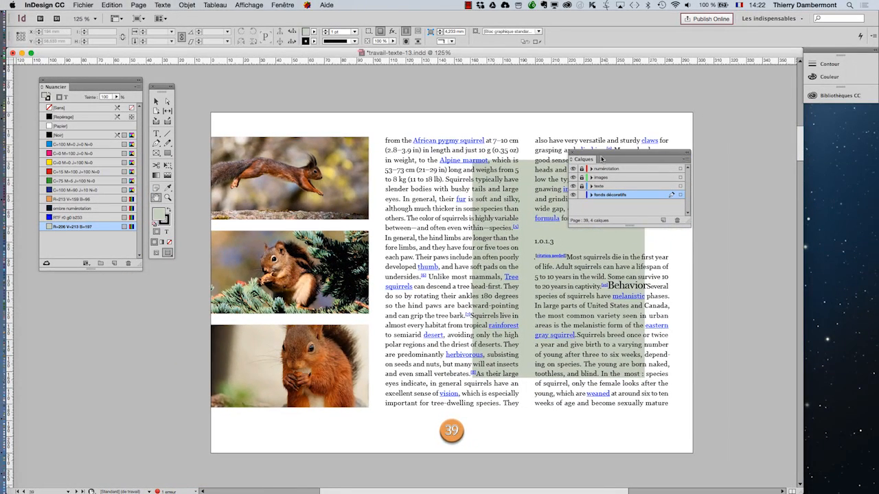
left_click_drag(601, 159, 703, 82)
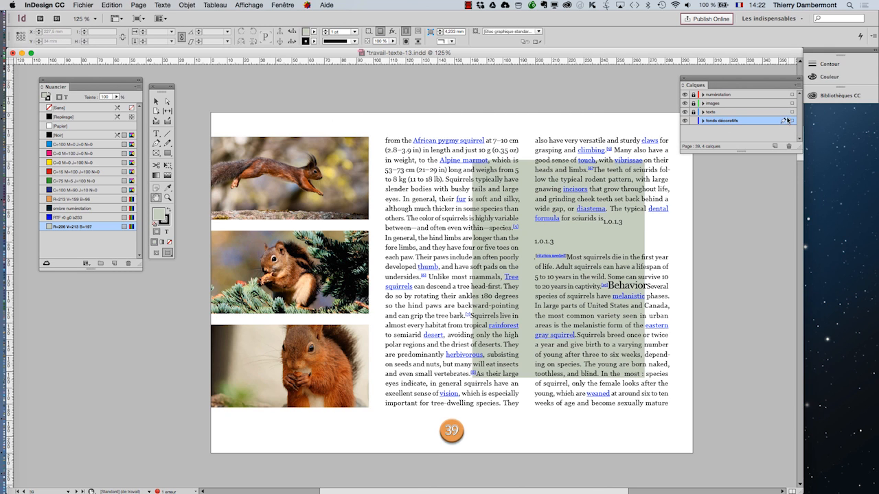
left_click_drag(721, 81, 715, 131)
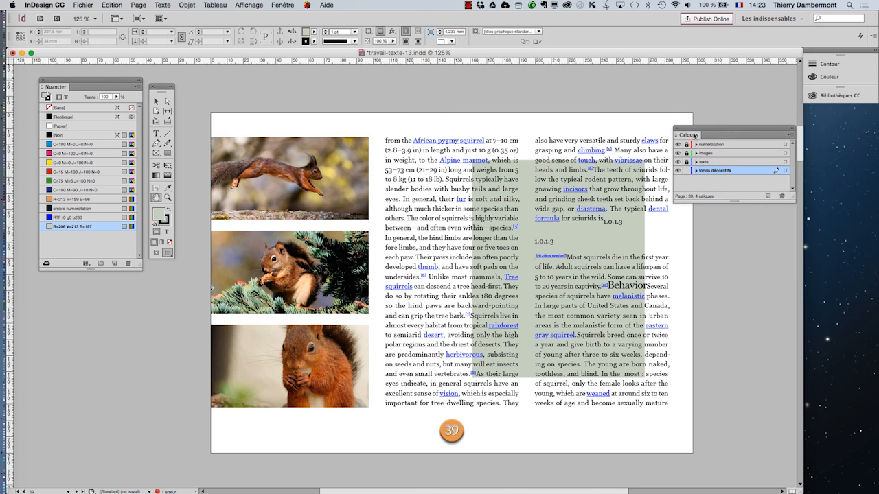
left_click(155, 101)
left_click(156, 197)
left_click_drag(333, 199, 304, 194)
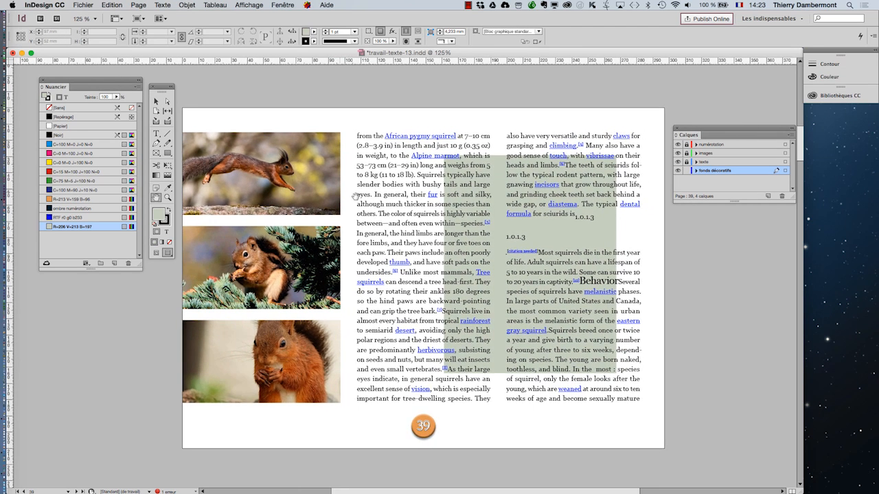
Expand the fonds décoratifs layer and select its rectangle on the page, with the layer list enlarged and kept clear of the text.
left_click_drag(701, 127, 676, 138)
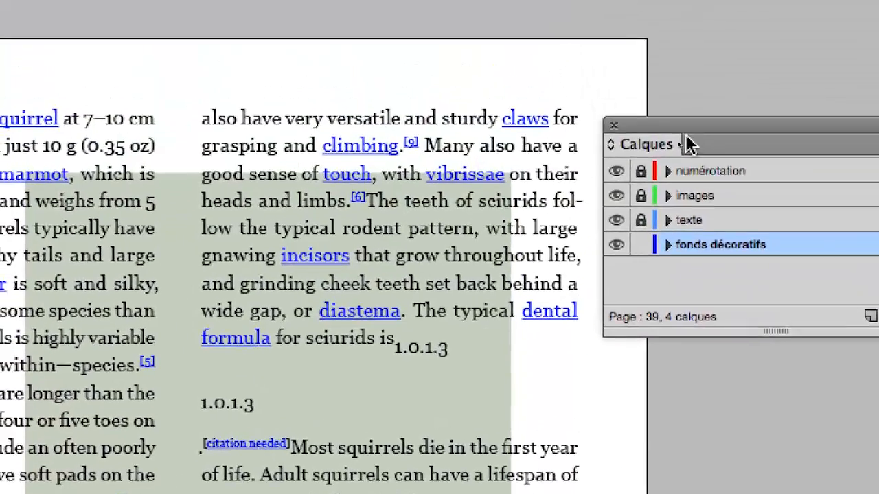
left_click_drag(684, 132, 655, 97)
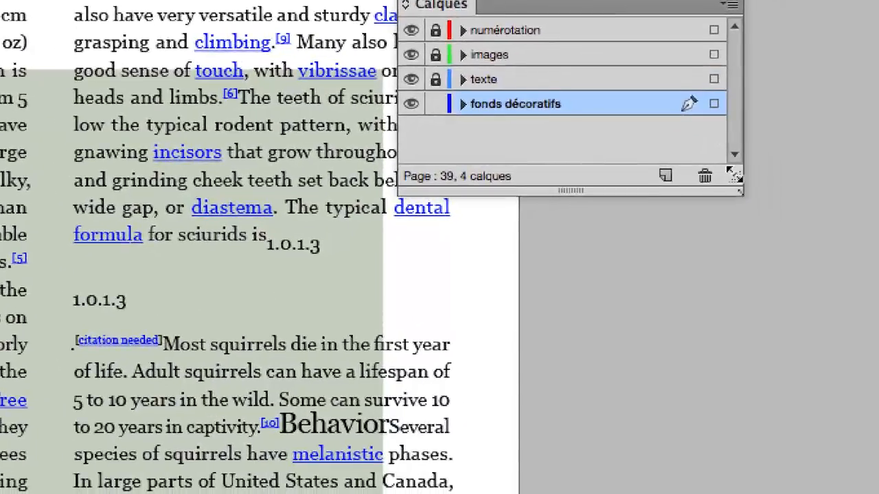
left_click_drag(734, 174, 737, 192)
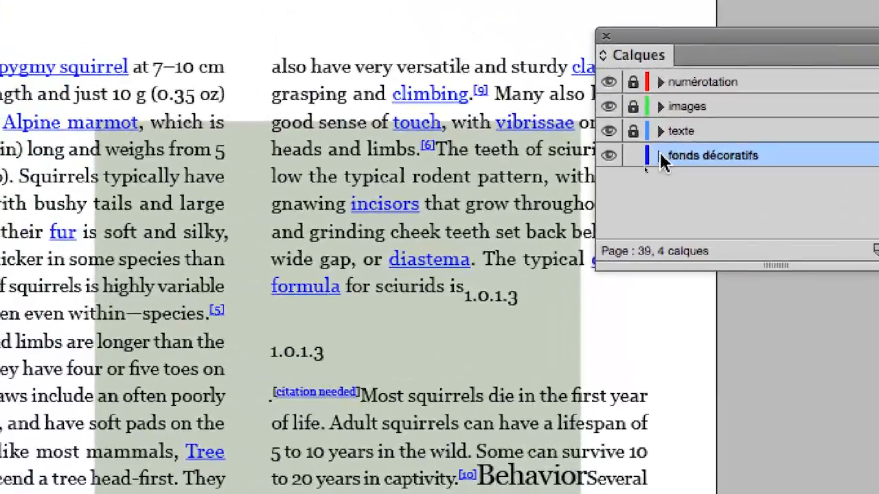
left_click(641, 139)
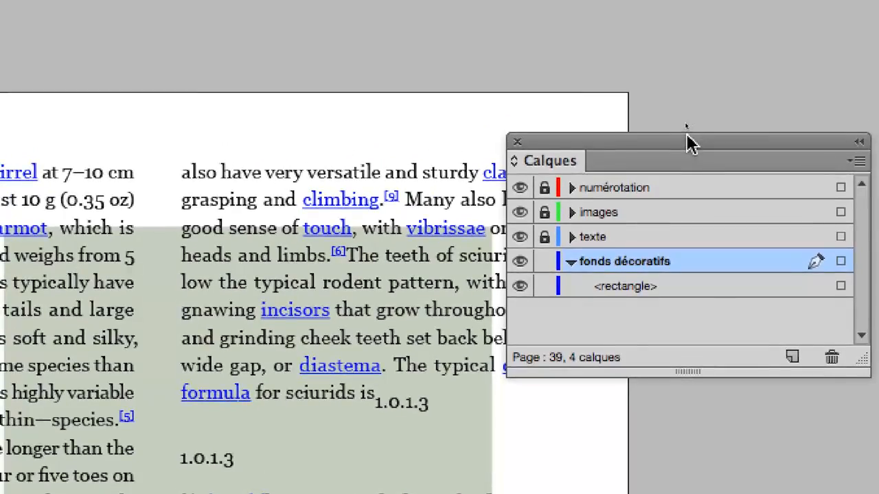
left_click_drag(666, 29, 694, 112)
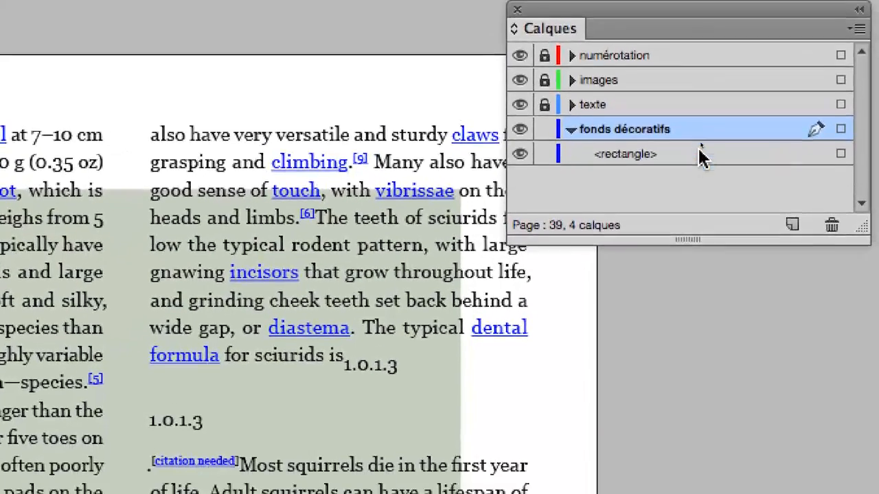
left_click(708, 263)
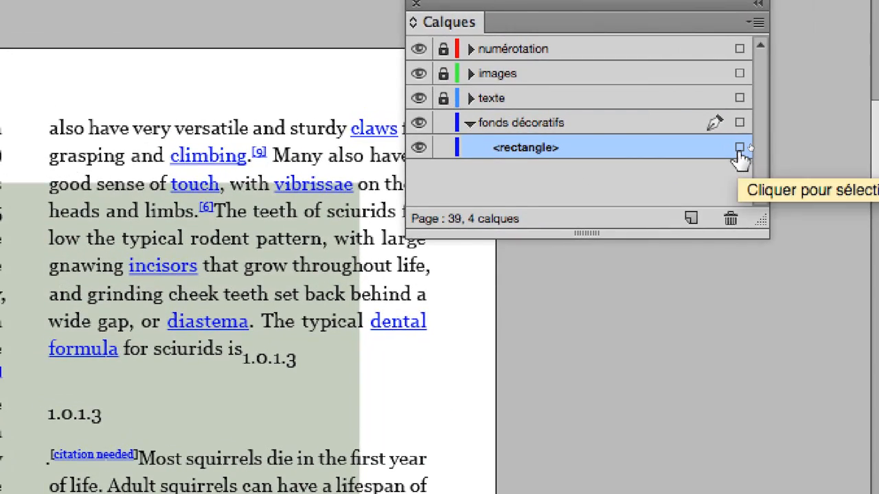
left_click(772, 139)
left_click(739, 148)
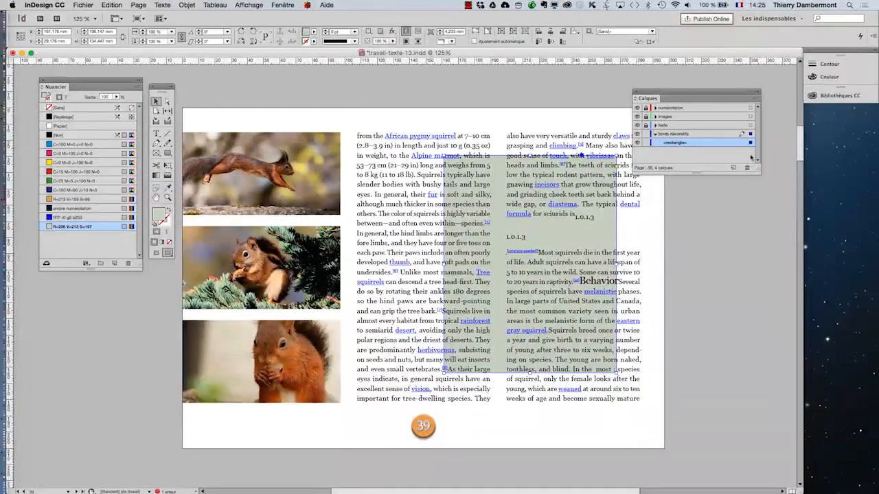
left_click_drag(755, 167, 760, 199)
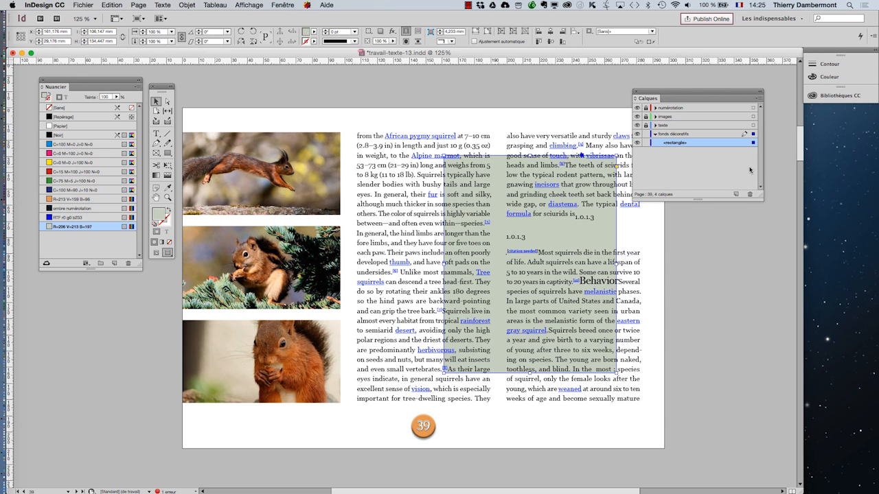
left_click_drag(674, 91, 750, 95)
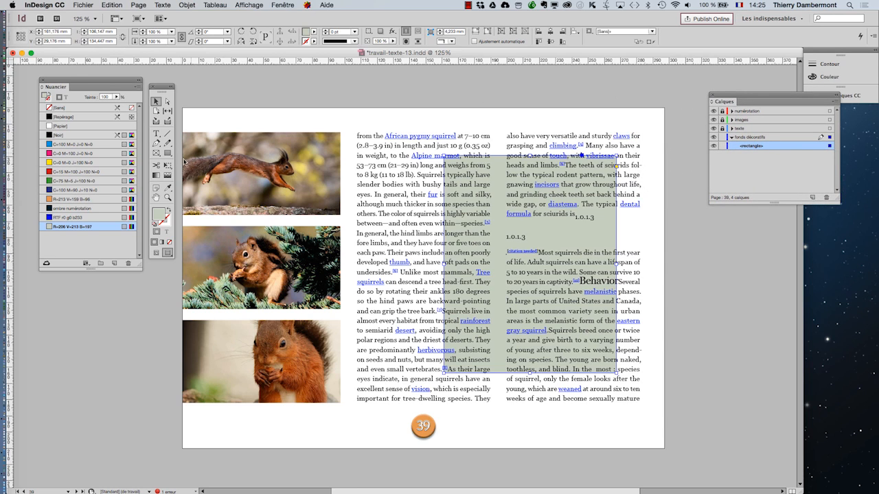
Enlarge the green rectangle with Free Transform to about 122 by 147 mm and rotate it to about 22°.
left_click(169, 166)
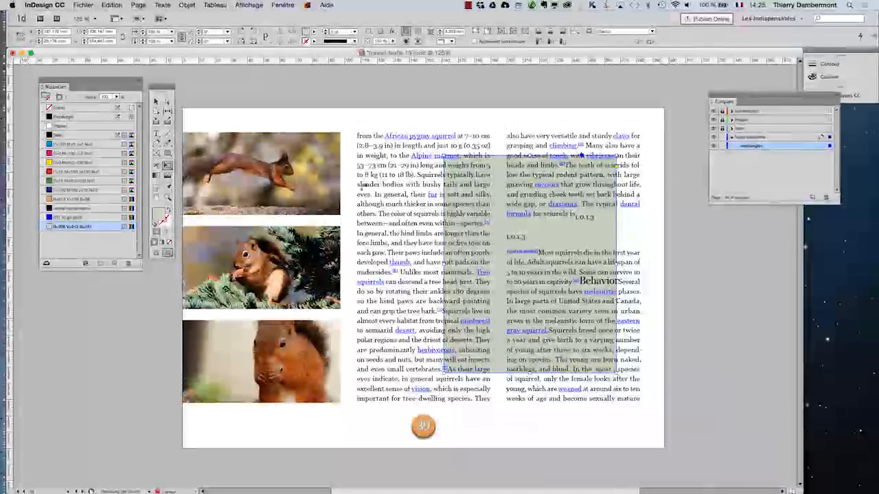
left_click_drag(444, 155, 410, 129)
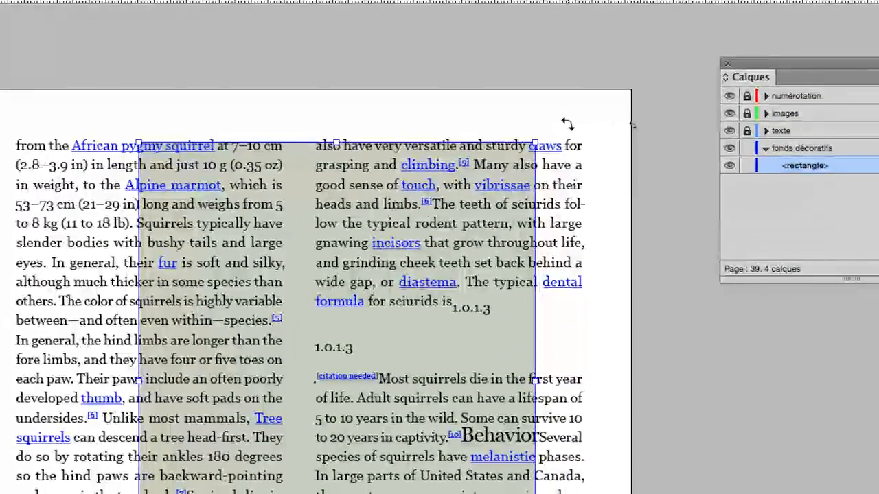
left_click_drag(566, 124, 443, 79)
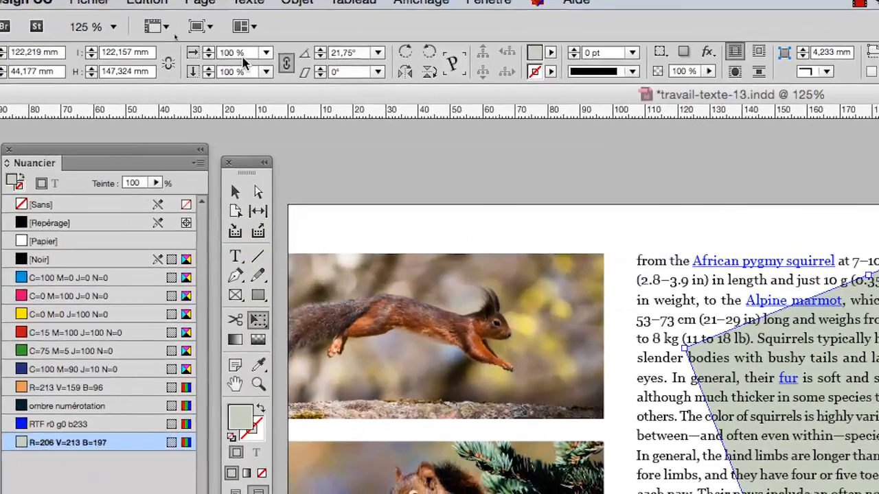
Set the rectangle's rotation to -60°, and place it over the two text columns at an angle of about -48°.
left_click(377, 53)
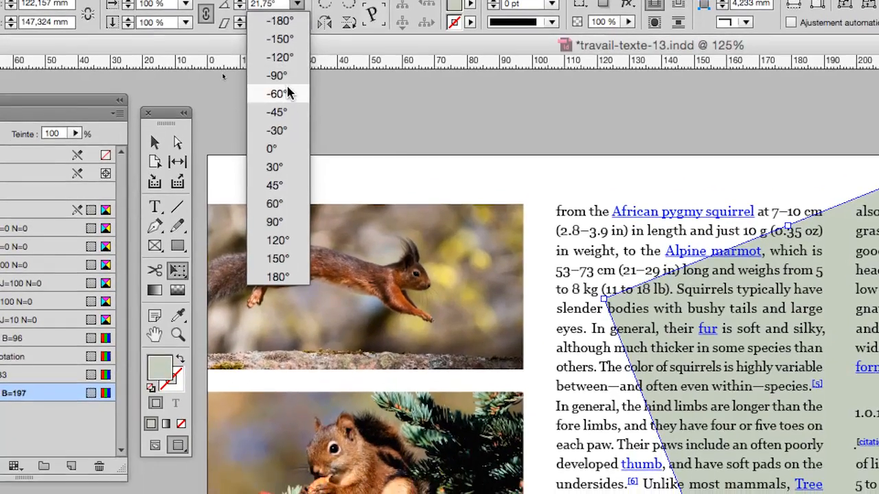
left_click(278, 145)
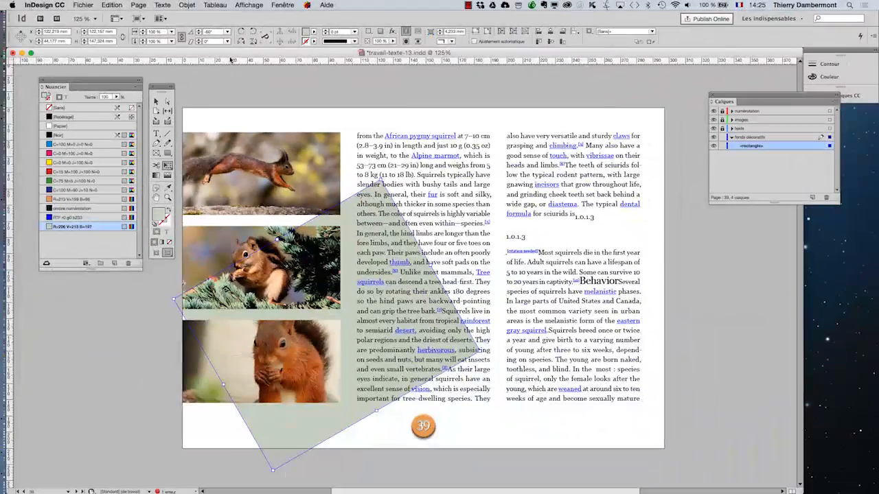
left_click_drag(347, 278, 554, 130)
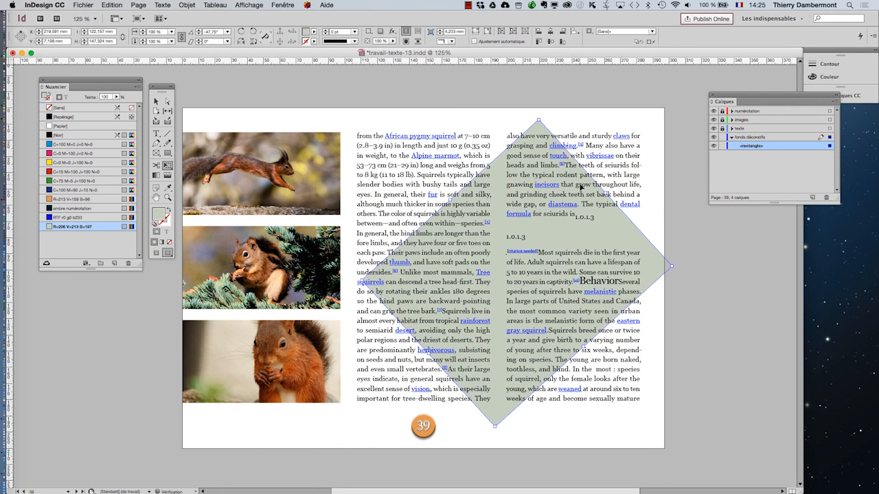
Stretch the rotated rectangle to about 177 by 250 mm so it extends beyond the page's right edge.
key("super+minus")
key("super+minus")
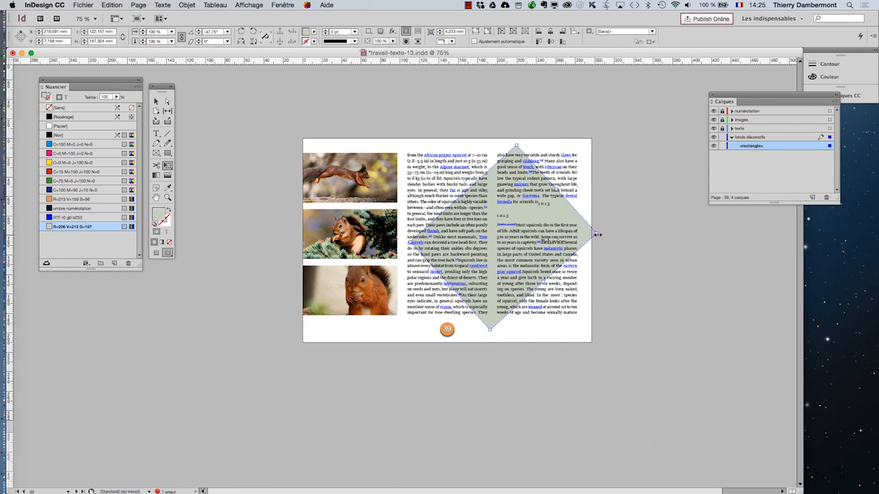
left_click_drag(598, 234, 697, 182)
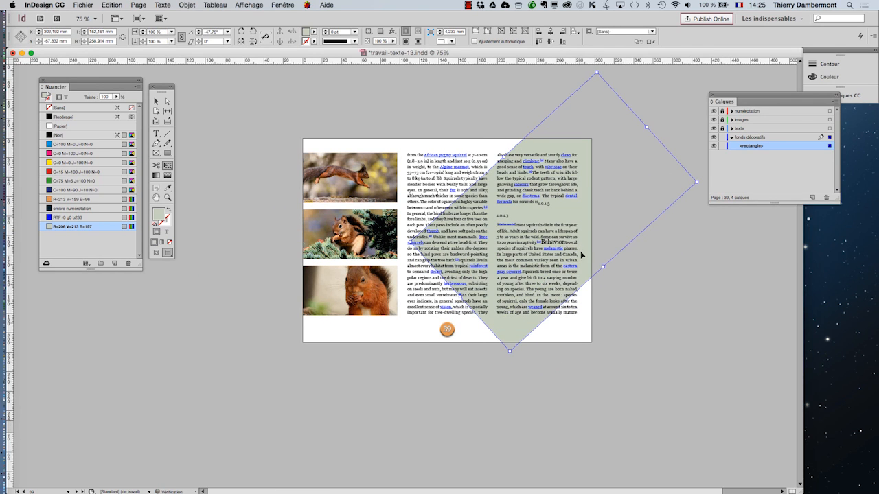
left_click_drag(602, 268, 641, 309)
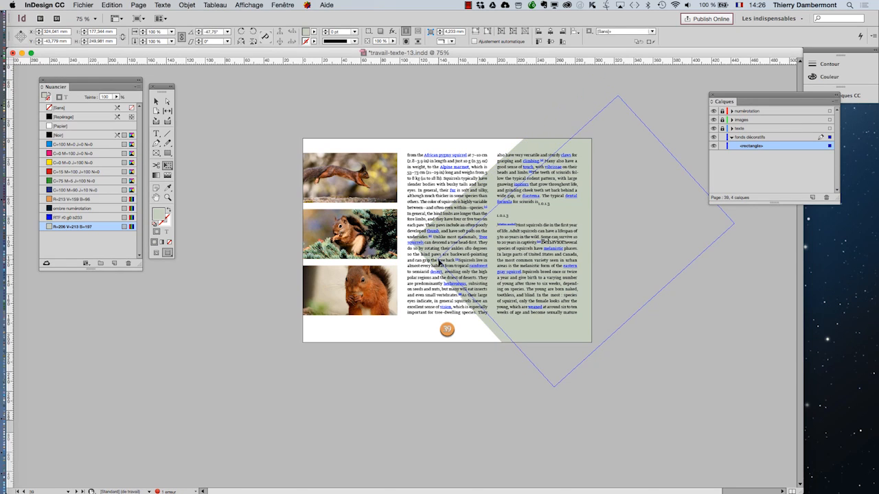
Rotate the enlarged rectangle to about -27°, shift it slightly upward and deselect it.
left_click_drag(694, 303, 677, 278)
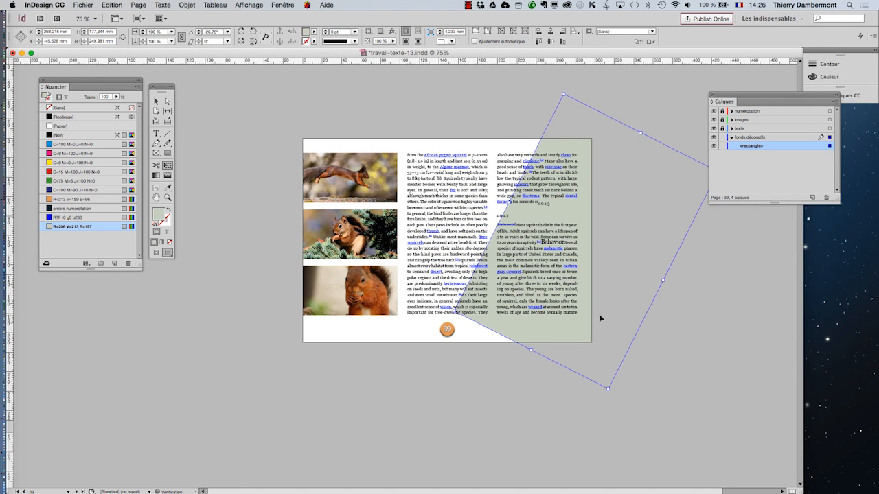
left_click_drag(598, 318, 594, 296)
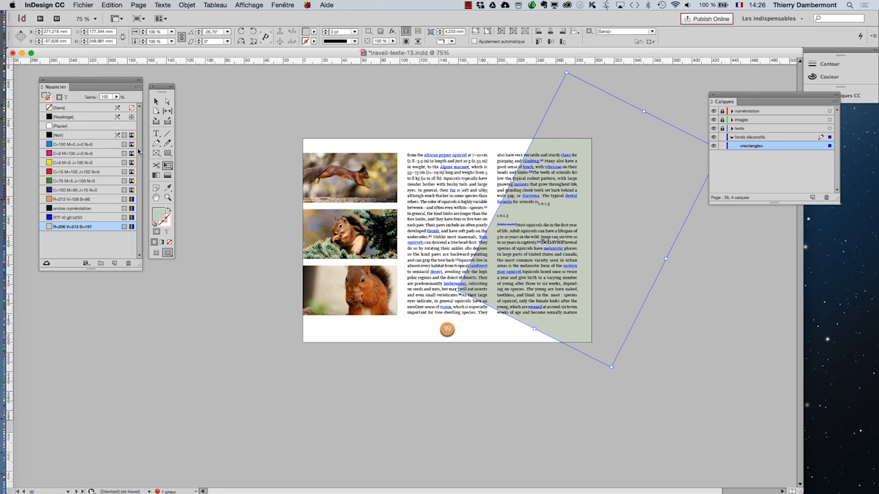
left_click(155, 101)
left_click(254, 314)
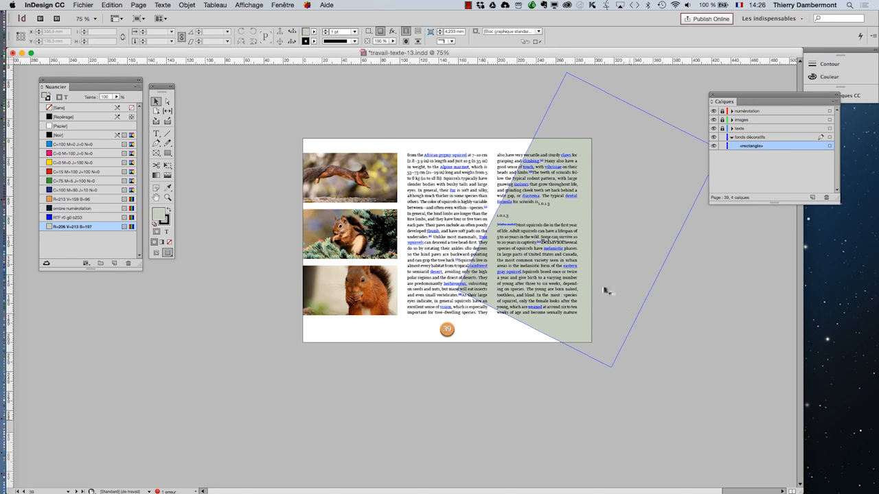
Compare the page in normal and preview modes, and examine up close how the text reads over the green background.
left_click(156, 253)
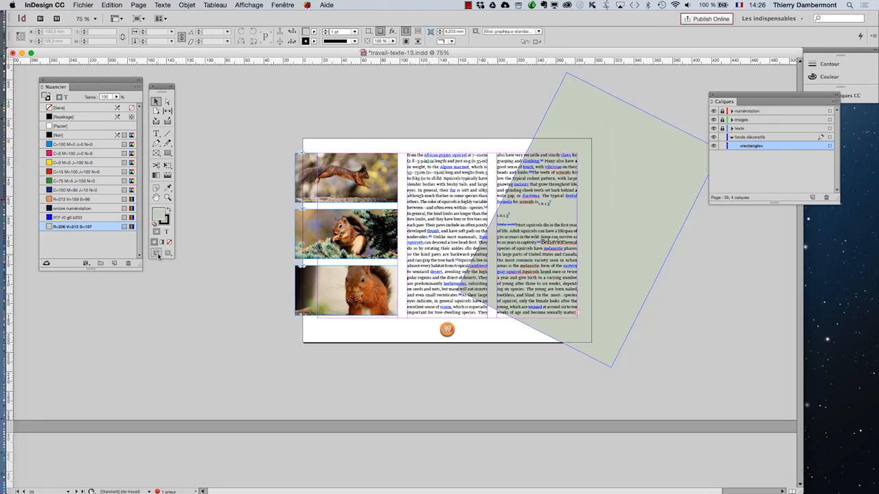
left_click(159, 255)
scroll(513, 290, "up", 2)
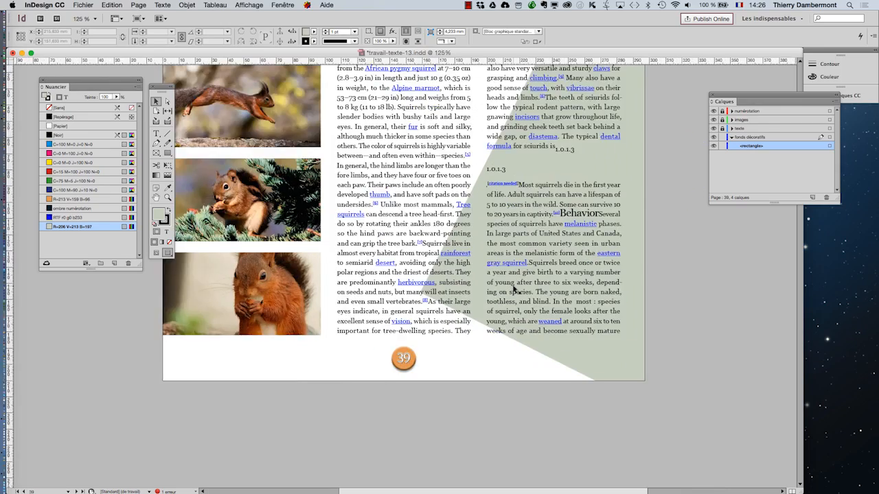
scroll(514, 290, "up", 2)
scroll(514, 290, "up", 1)
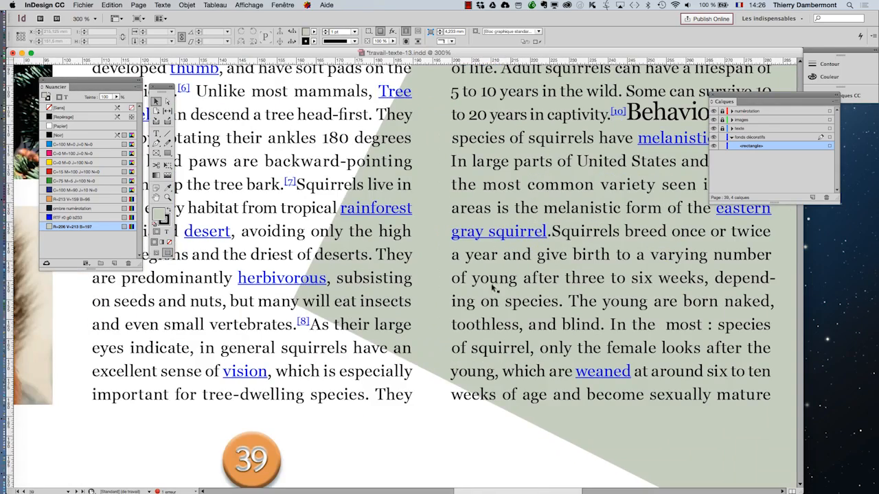
left_click(156, 197)
left_click_drag(645, 279, 493, 320)
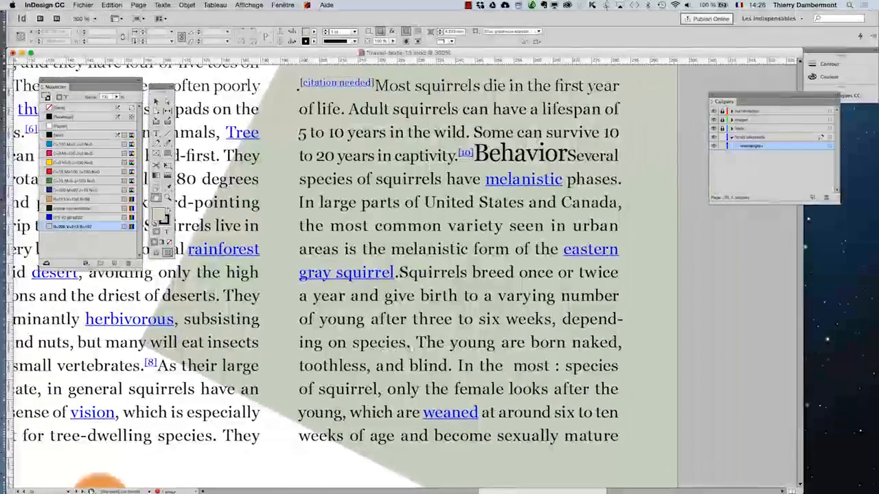
scroll(493, 321, "up", 3)
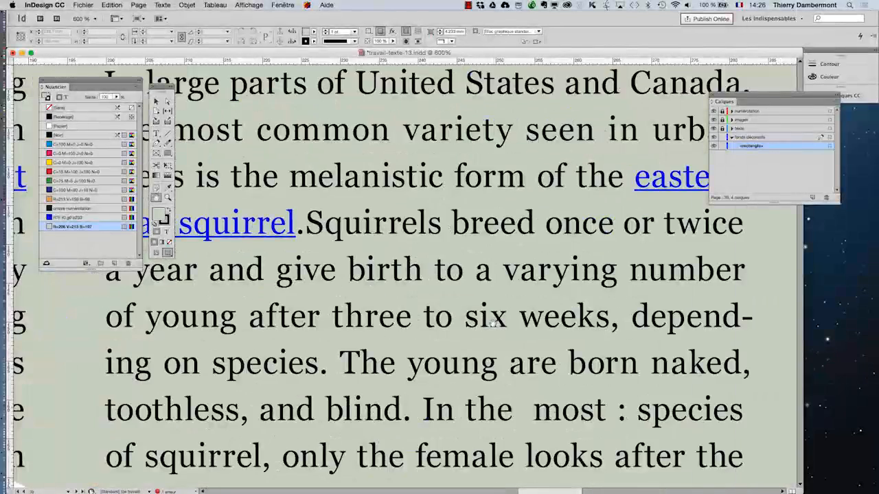
scroll(492, 323, "down", 4)
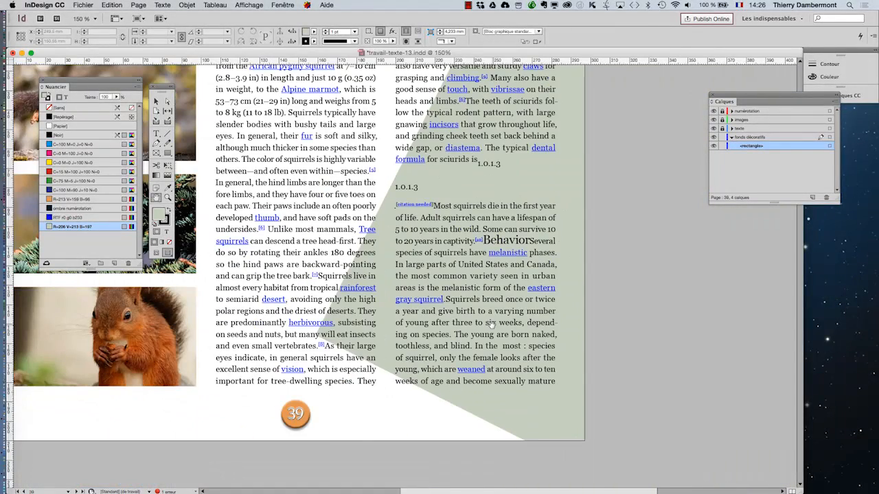
scroll(492, 323, "down", 1)
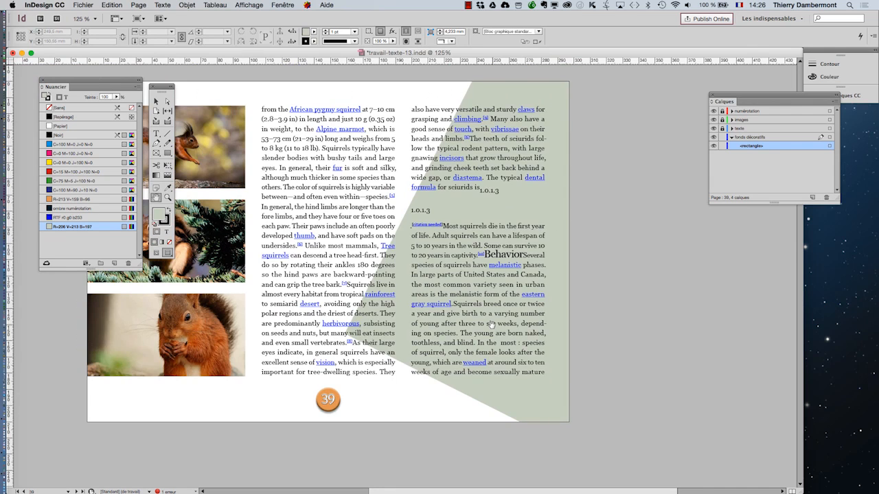
scroll(492, 324, "down", 1)
Select the green rectangle again and rotate it to about -13°.
left_click(156, 102)
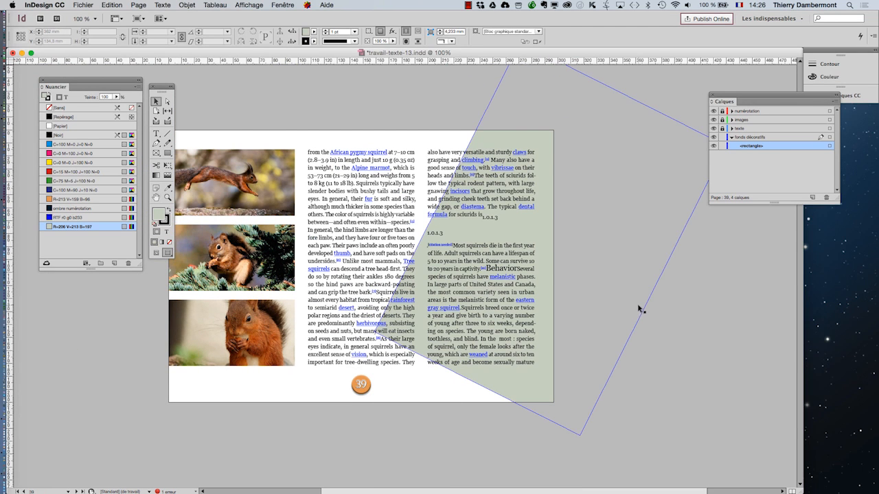
left_click(640, 309)
scroll(664, 347, "down", 1)
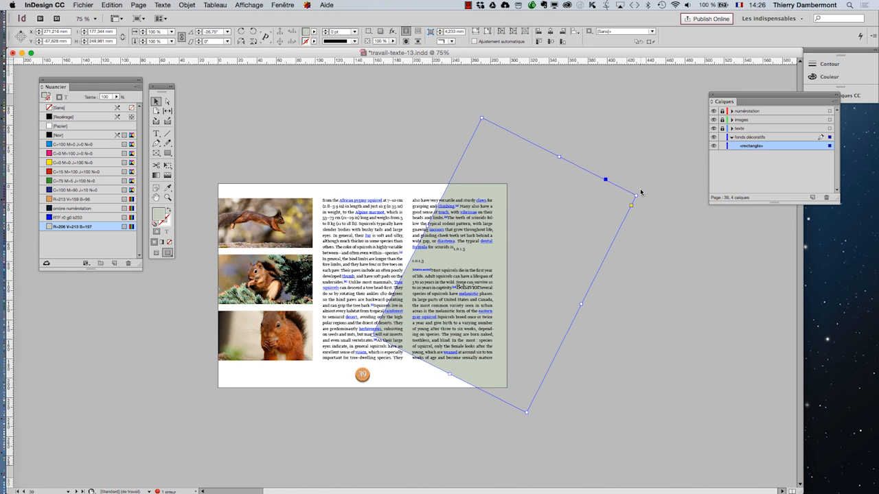
left_click_drag(638, 195, 608, 177)
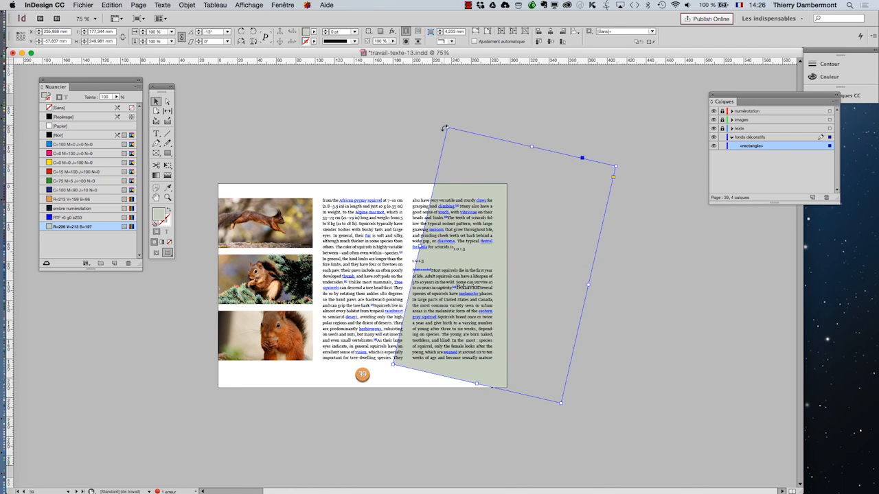
Shrink the green rectangle to about 131 by 189 mm, move it so it backs the right text column, and deselect it.
left_click_drag(448, 128, 477, 197)
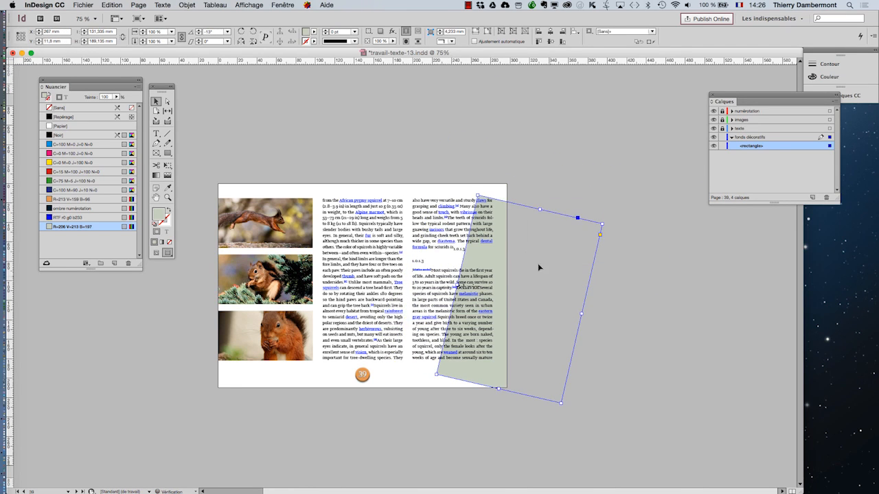
left_click_drag(540, 267, 504, 219)
left_click_drag(521, 259, 519, 310)
left_click(600, 366)
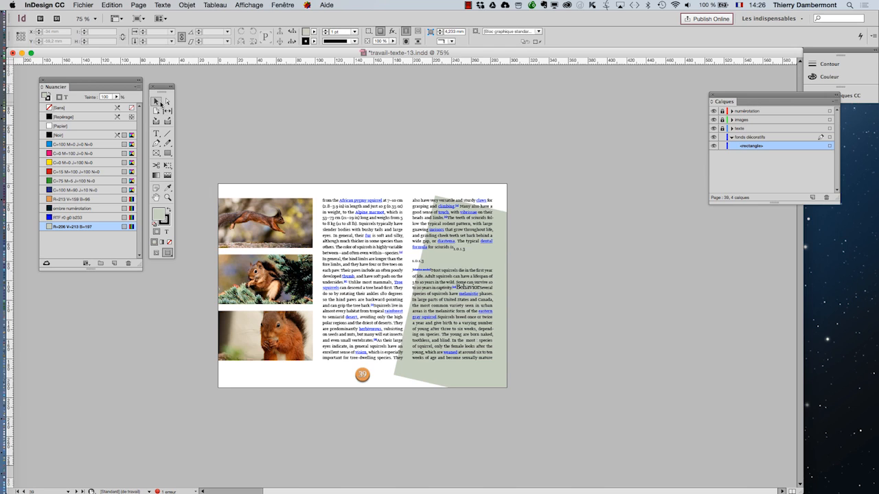
Apply a basic feather effect of 3,175 mm width to the green rectangle and view it deselected.
left_click(475, 243)
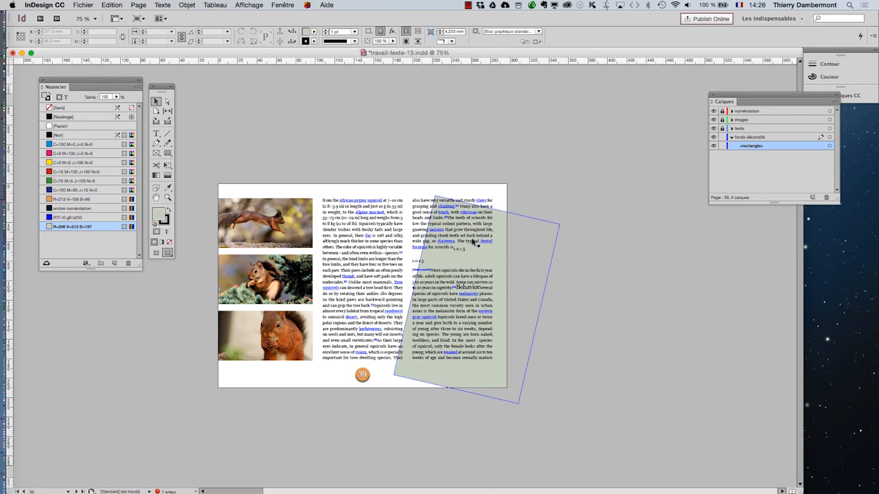
key("super+equal")
scroll(435, 221, "up", 3)
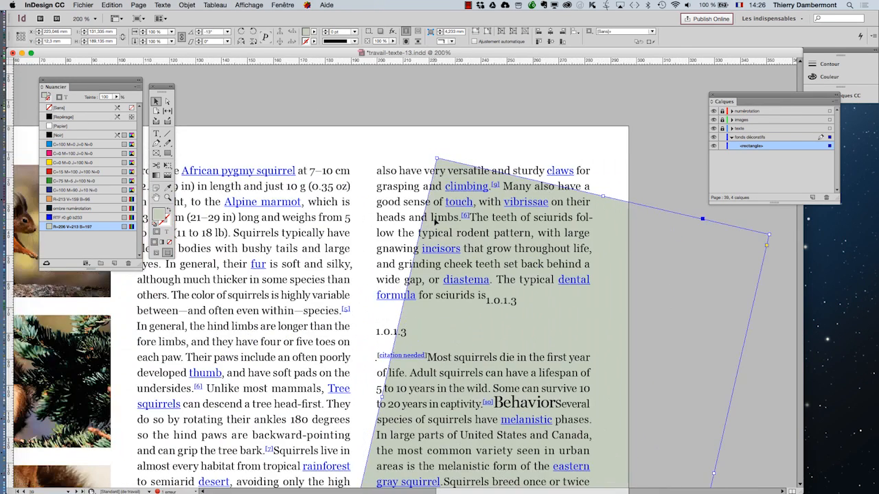
left_click(189, 6)
mouse_move(217, 192)
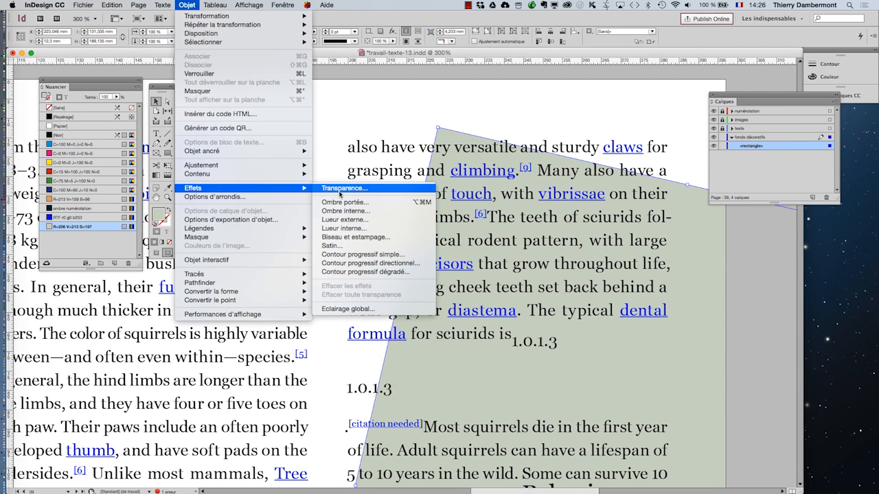
left_click(400, 254)
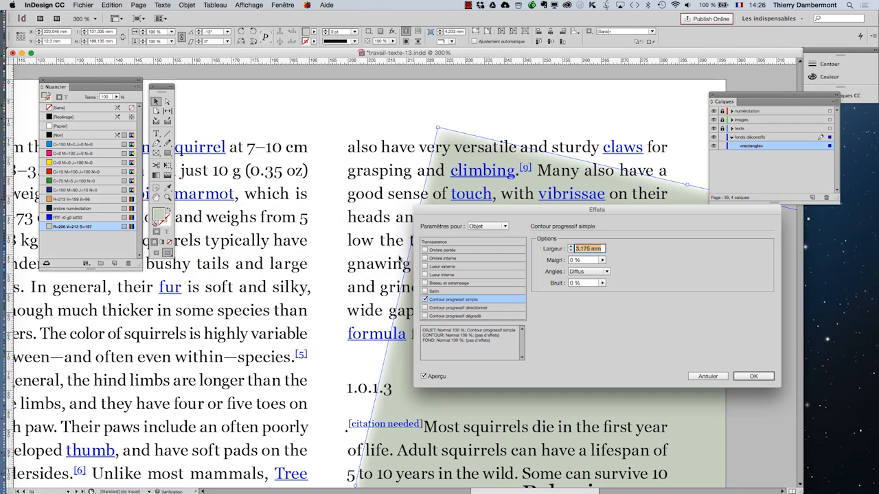
left_click_drag(514, 214, 393, 217)
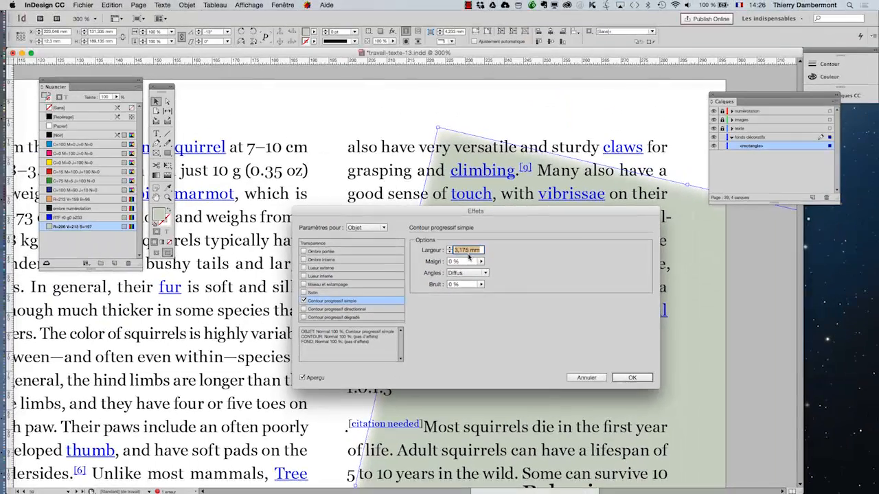
left_click(632, 381)
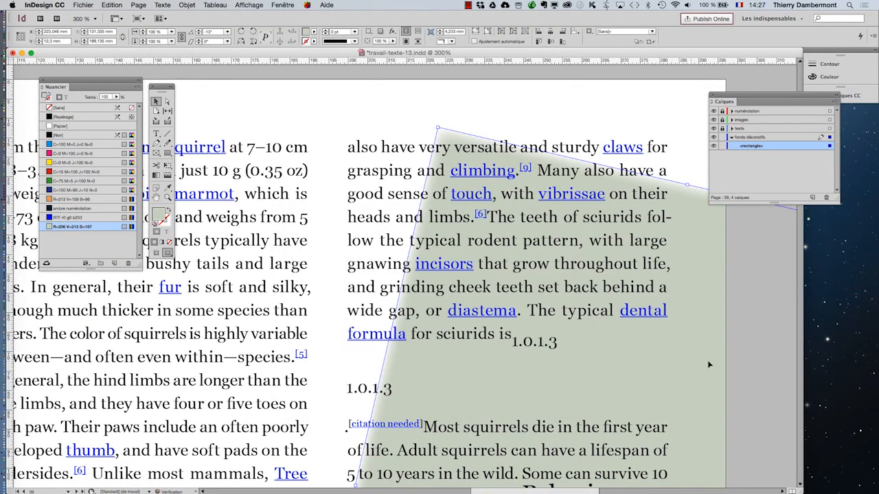
left_click(594, 79)
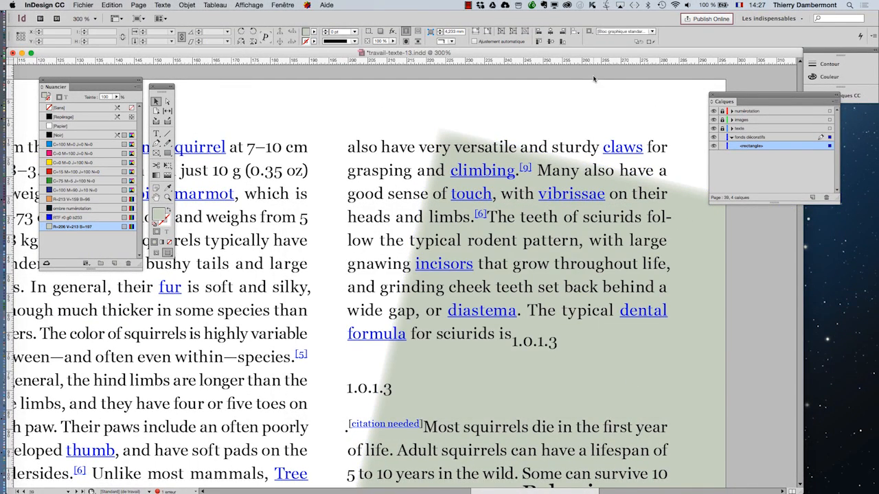
Set the green rectangle's basic feather width to 5 mm and deselect the rectangle.
left_click(562, 169)
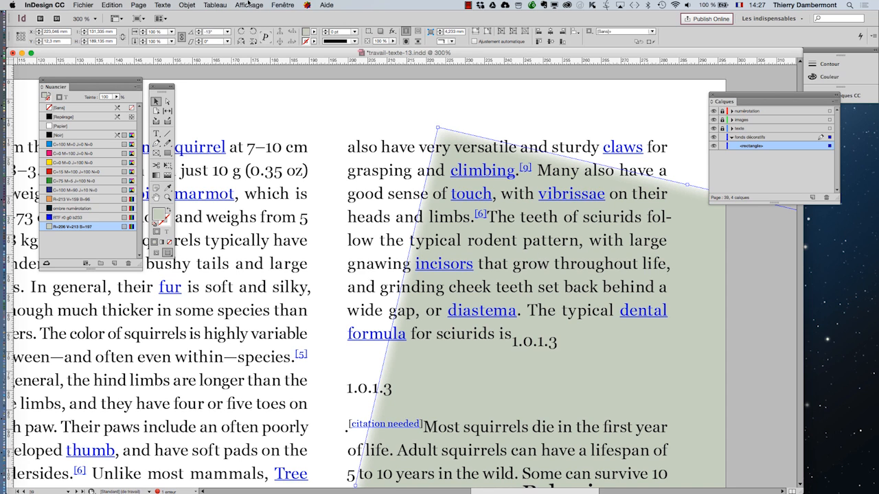
left_click(193, 5)
mouse_move(302, 188)
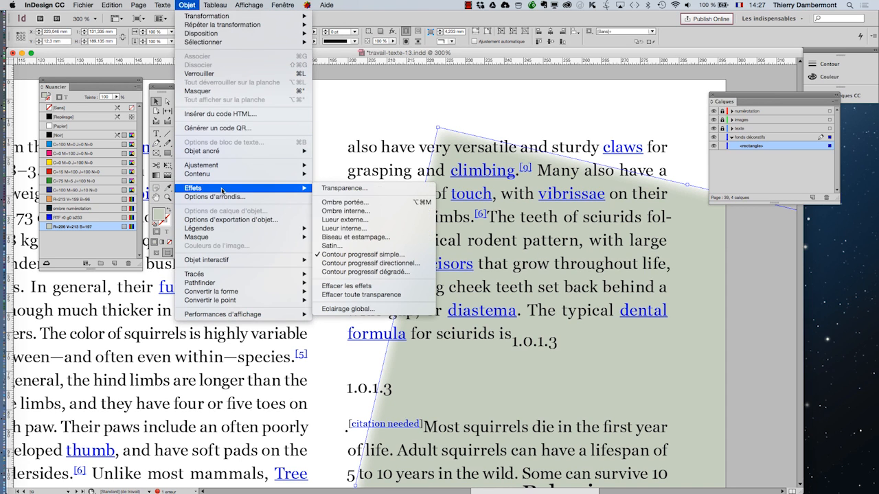
left_click(396, 254)
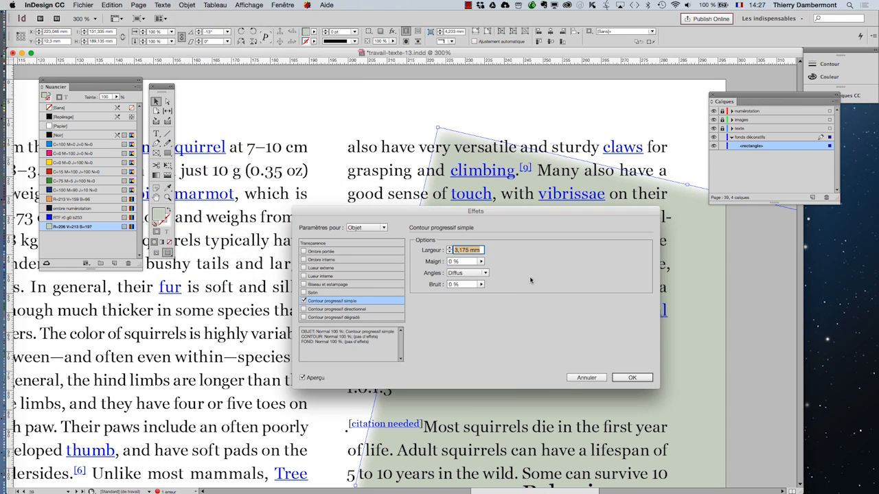
left_click_drag(476, 222, 195, 151)
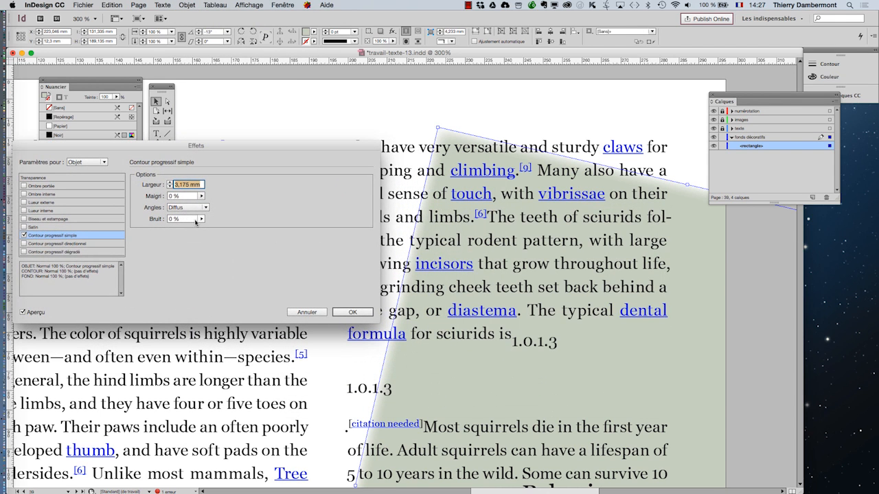
left_click(201, 196)
left_click_drag(164, 206, 159, 206)
left_click(171, 187)
left_click(171, 187)
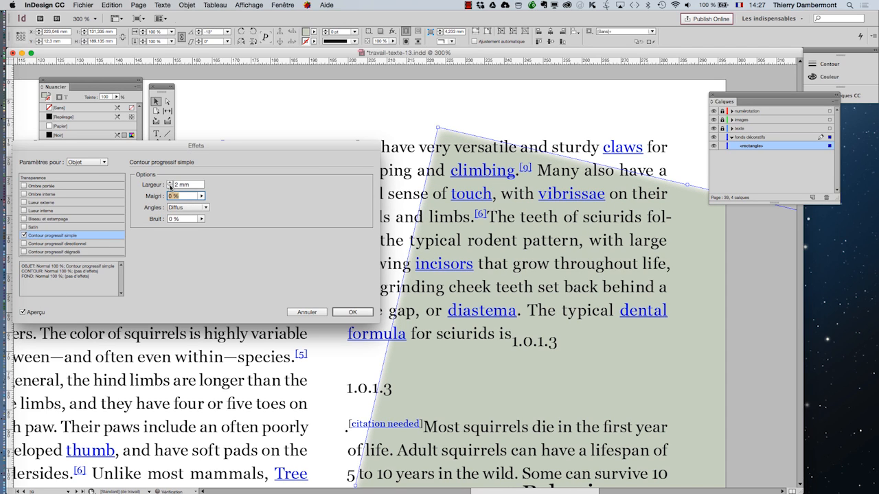
left_click(170, 185)
left_click(170, 185)
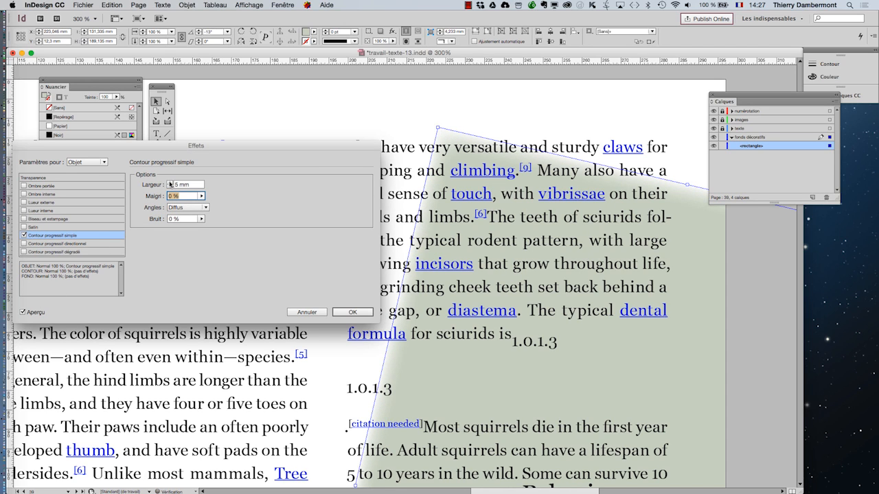
left_click(347, 311)
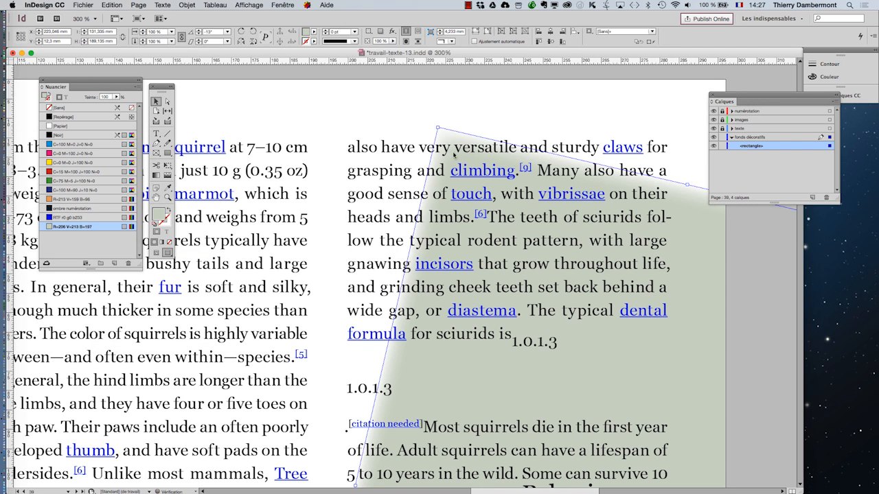
left_click(396, 81)
Enlarge the feathered rectangle past the page's edges and reposition it so its slanted edge crosses the right text column.
key("super+minus")
key("super+minus")
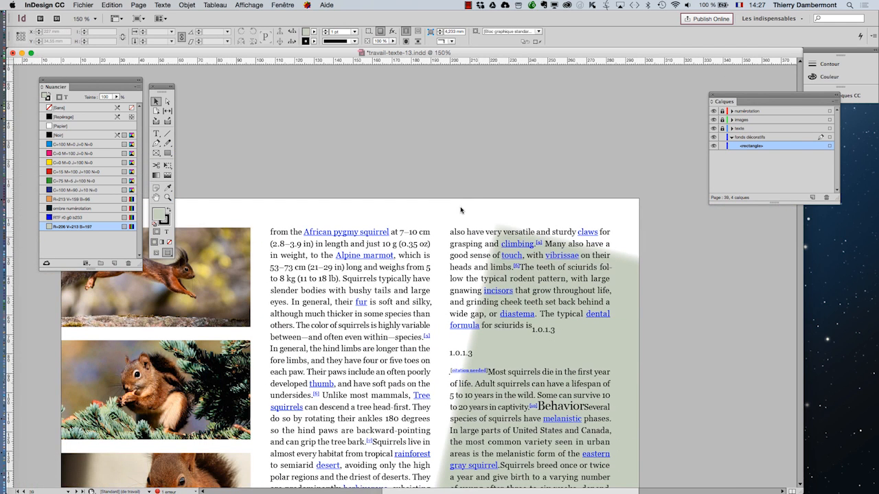
key("super+minus")
key("super+minus")
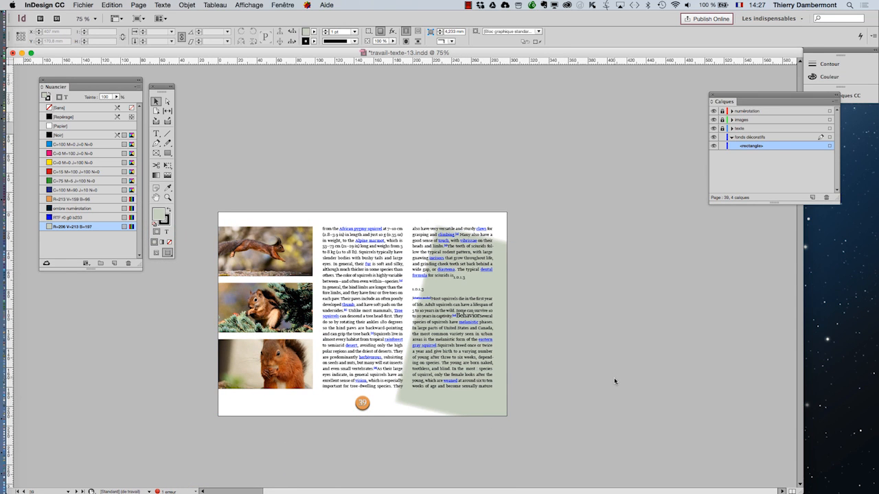
left_click_drag(499, 407, 534, 463)
left_click(635, 388)
left_click(497, 365)
left_click(572, 351)
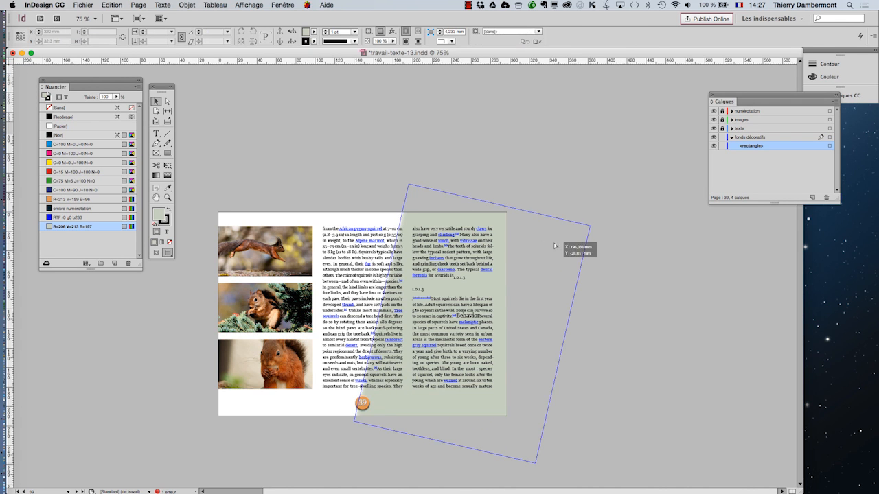
left_click_drag(554, 246, 569, 245)
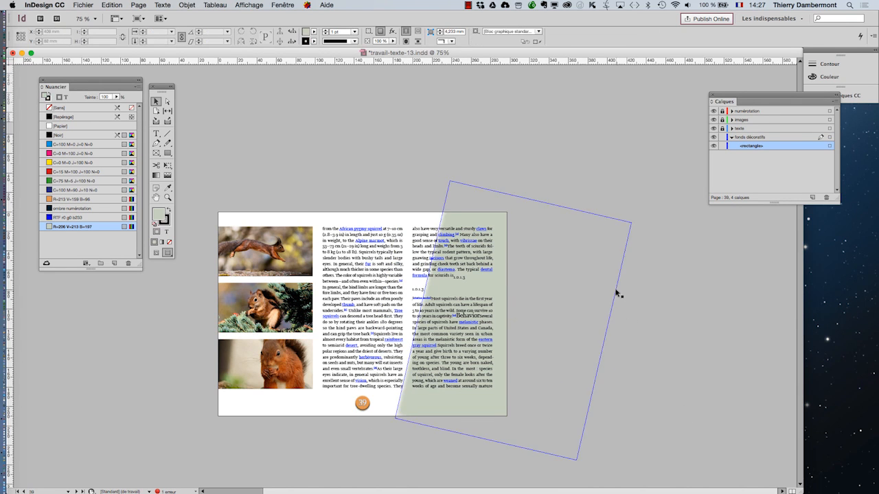
left_click(576, 440)
Reduce the rectangle to about 169 by 222 mm, keep it overlapping the page's right edge, and deselect it.
left_click_drag(578, 461, 548, 398)
left_click_drag(576, 265, 615, 247)
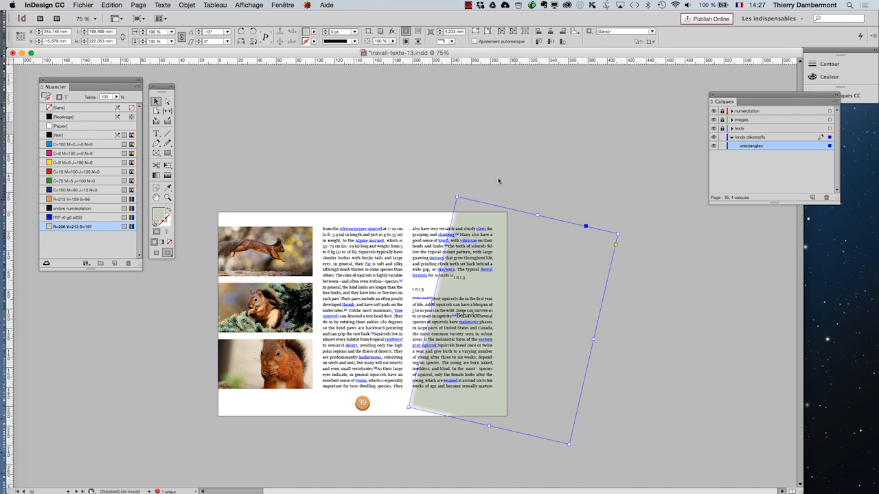
left_click(419, 172)
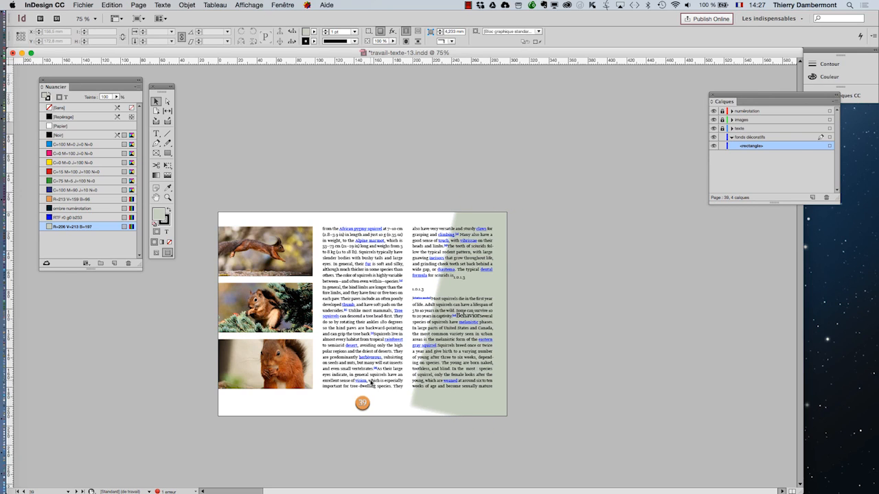
Try Eyedropper colours from the squirrel photos on the rectangle, ending with light beige from the lowest photo's background, and deselect it.
left_click(487, 406)
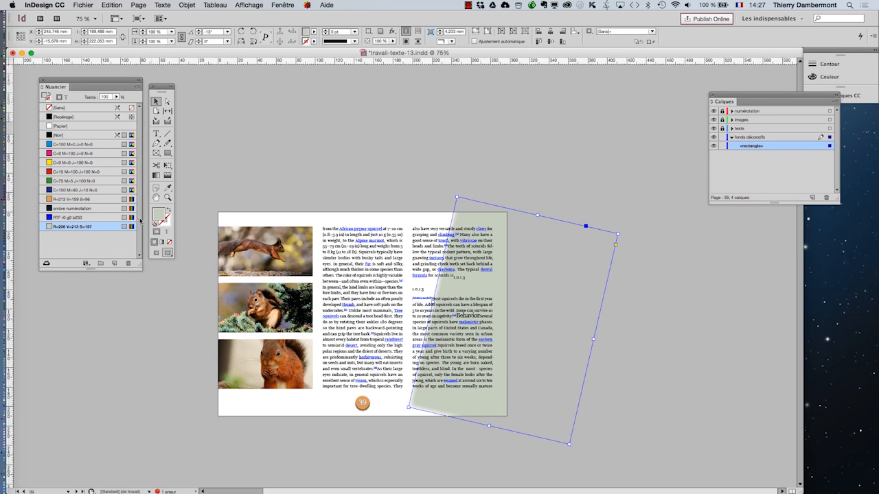
left_click(167, 188)
left_click(291, 248)
left_click(287, 240)
left_click(275, 242)
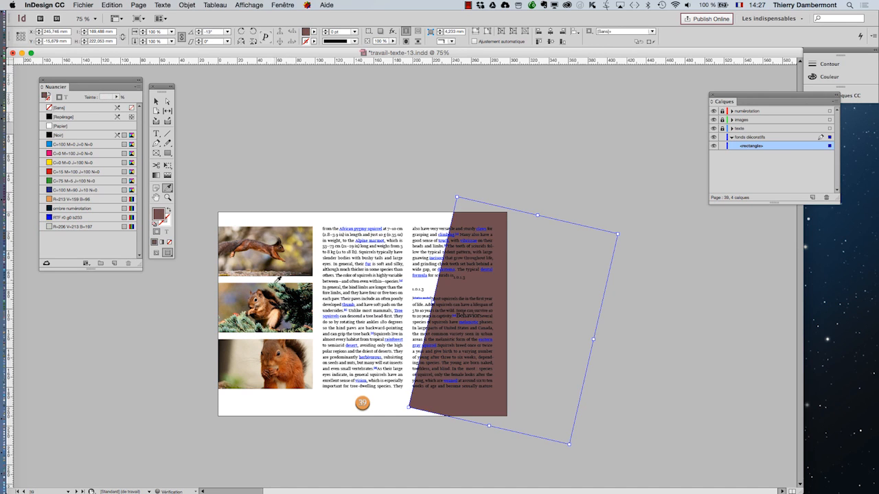
left_click(241, 286)
left_click(222, 290)
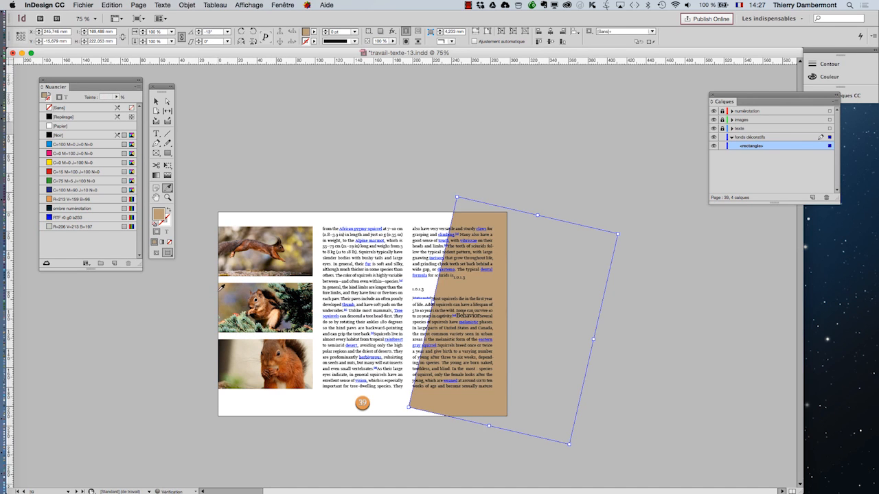
left_click(232, 290)
left_click(253, 346)
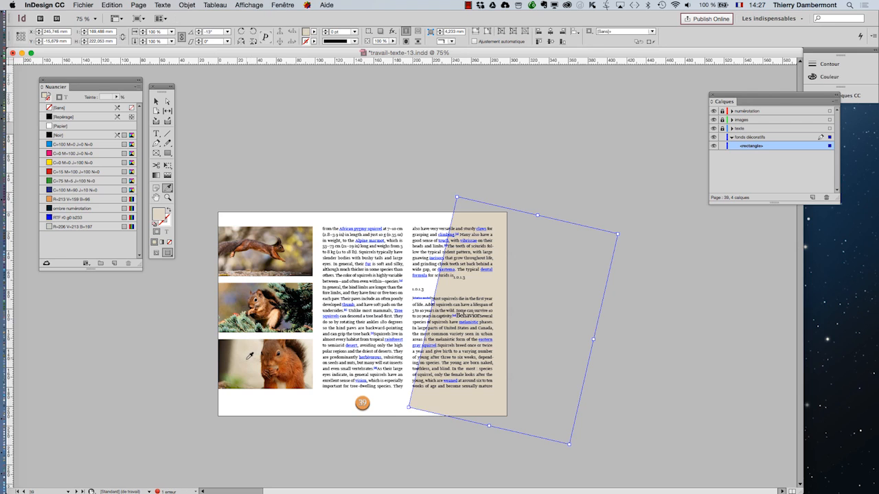
left_click(156, 101)
left_click(275, 138)
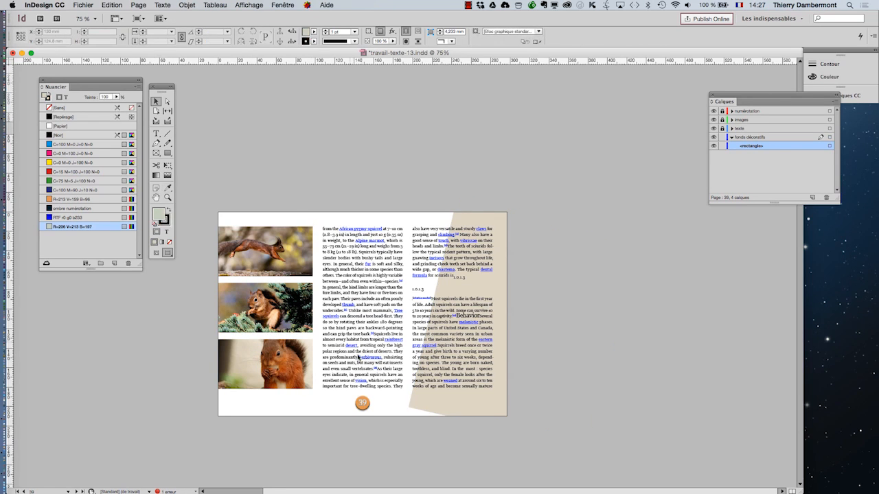
Apply a basic feather of 3,175 mm width to the beige rectangle and deselect it.
left_click(415, 403)
left_click(195, 5)
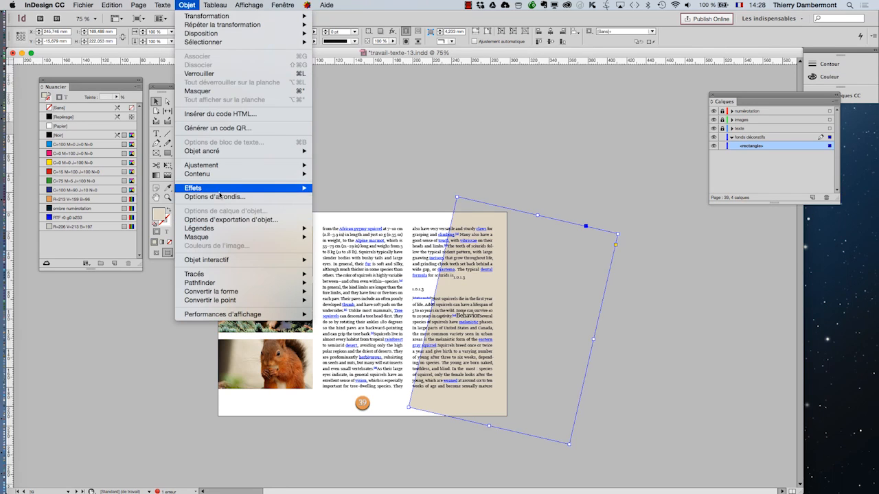
mouse_move(215, 188)
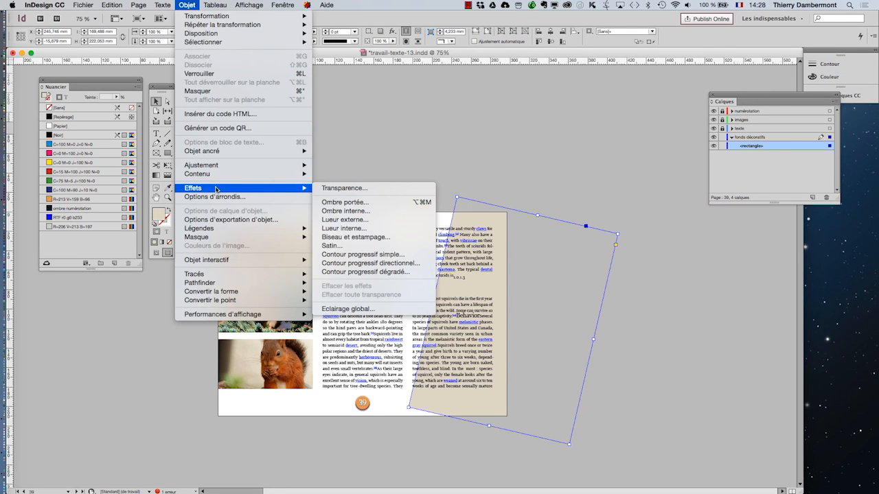
left_click(392, 254)
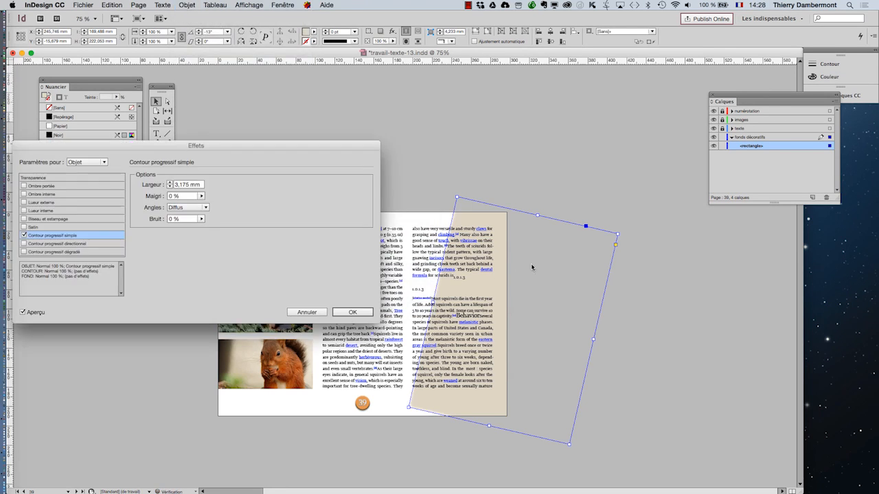
left_click(352, 312)
left_click(431, 165)
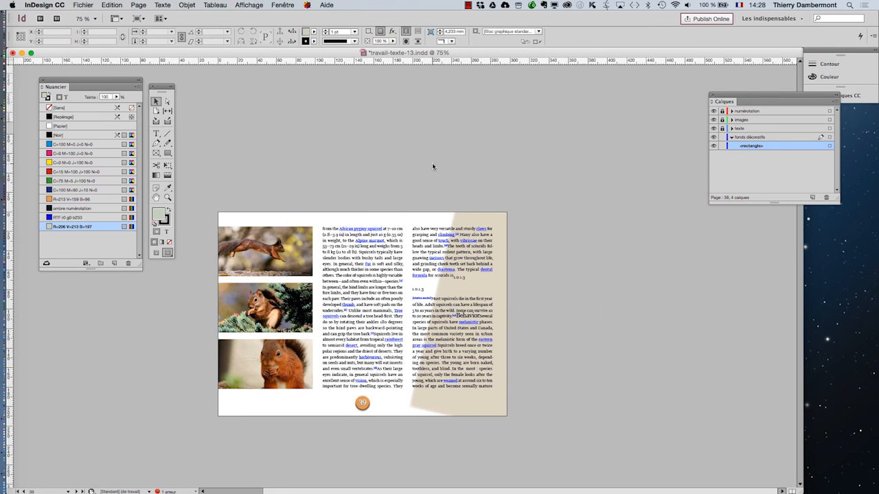